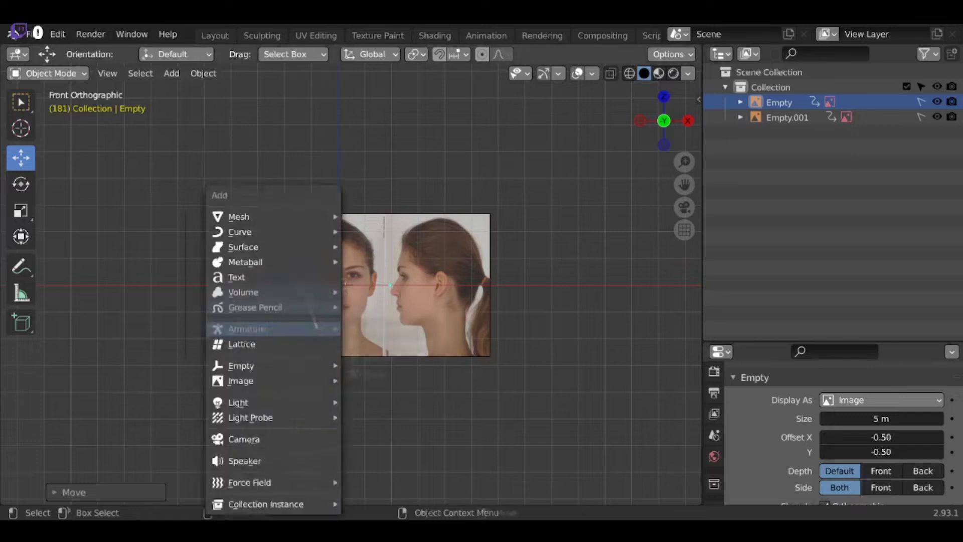
Add a UV sphere for the head and duplicate it straight down below the chin as the neck.
left_click(714, 413)
scroll(446, 315, "up", 3)
key("shift+d")
key("z")
left_click(446, 447)
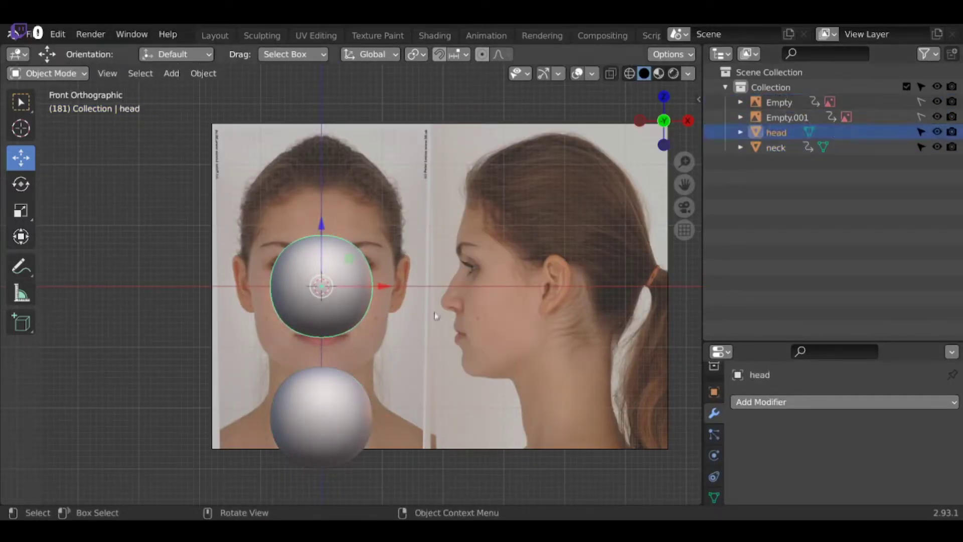
Duplicate the head sphere, add a Mirror modifier, and move and shrink it into an ear oval.
key("shift+d")
key("Escape")
left_click(844, 401)
left_click(672, 236)
key("Tab")
key("g")
key("s")
key("Return")
Rotate the mirrored ear oval to match the side photo, then enter Sculpt Mode.
key("KP_3")
left_click(937, 131)
key("KP_8")
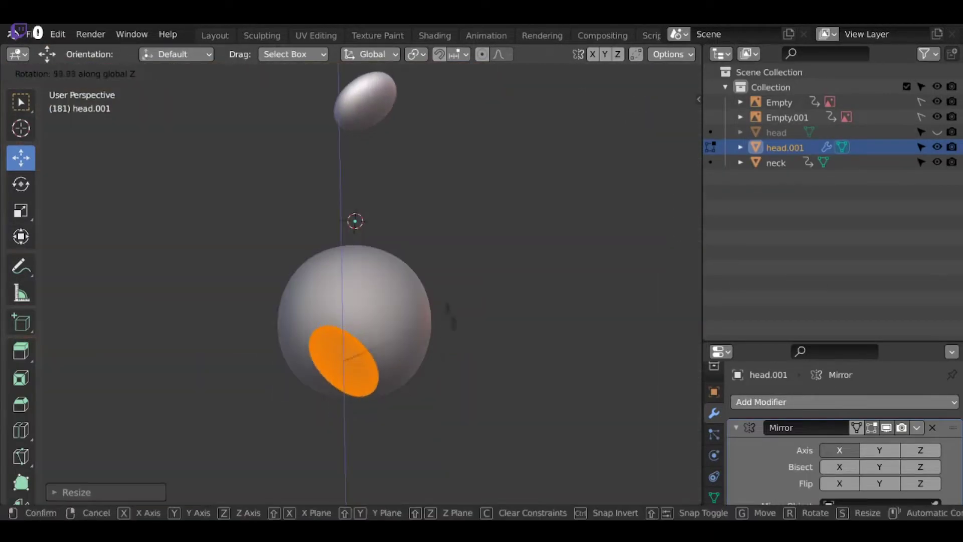
key("KP_1")
key("r")
key("ctrl+Tab")
middle_click_drag(351, 251, 451, 231)
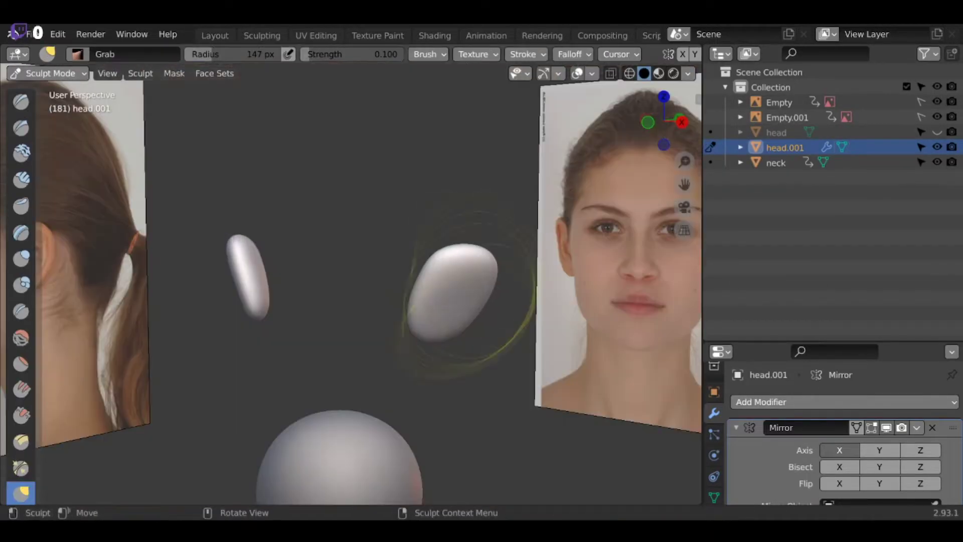
Select the neck piece and set the viewport shading to a red clay MatCap.
key("KP_1")
scroll(351, 251, "down", 2)
left_click(776, 162)
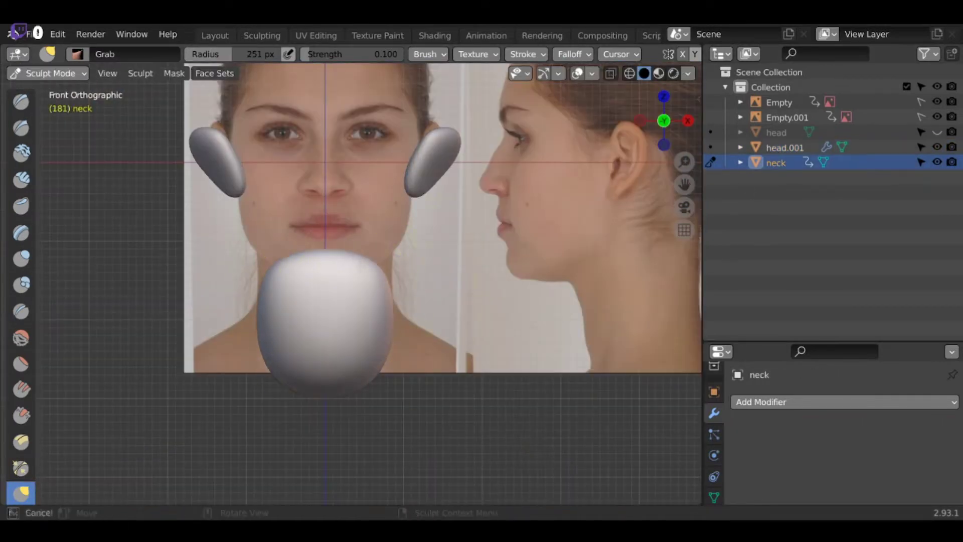
key("KP_3")
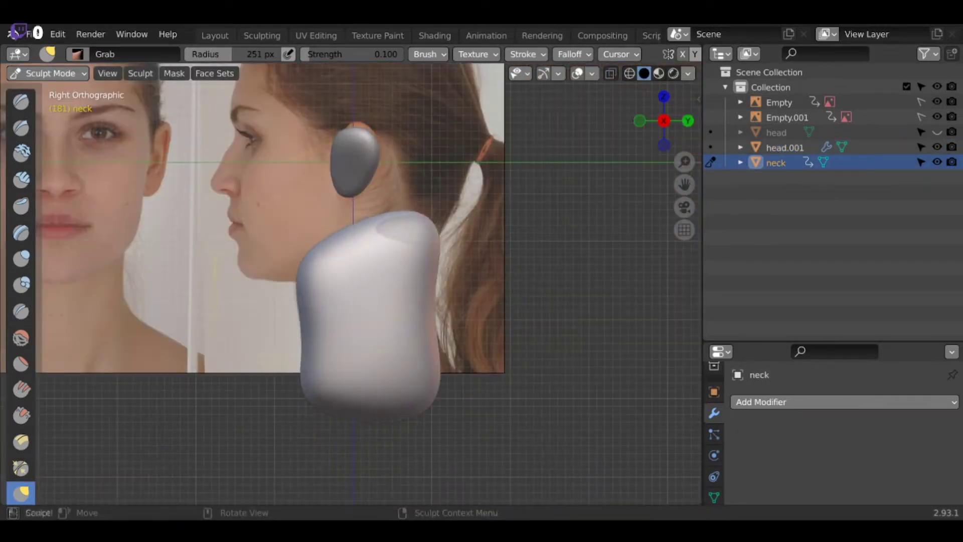
left_click(688, 73)
left_click(674, 144)
middle_click_drag(351, 301, 301, 251)
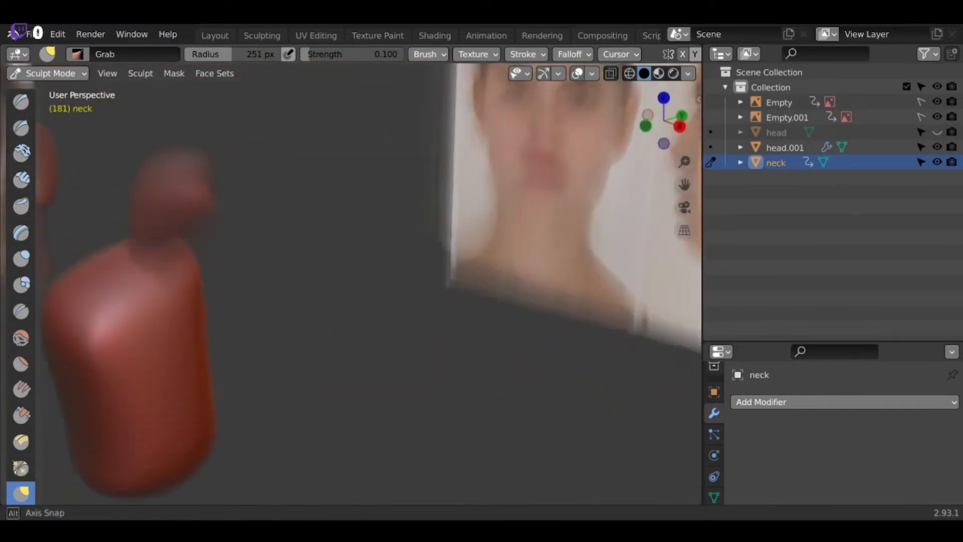
Grab-sculpt the neck wider over the shoulders and to the side profile, checking remesh settings.
key("KP_1")
left_click_drag(236, 441, 286, 449)
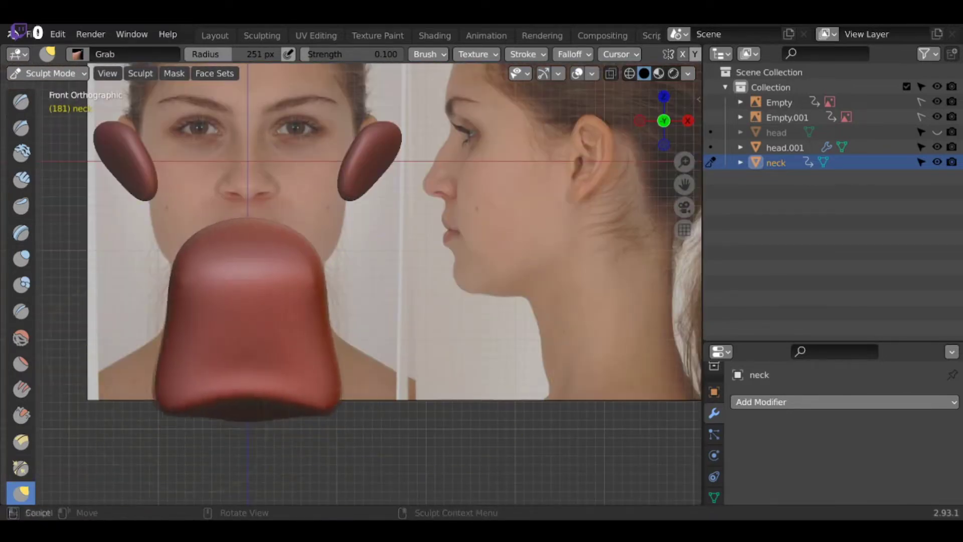
key("KP_3")
middle_click_drag(351, 251, 300, 226)
scroll(351, 54, "down", 5)
left_click(620, 54)
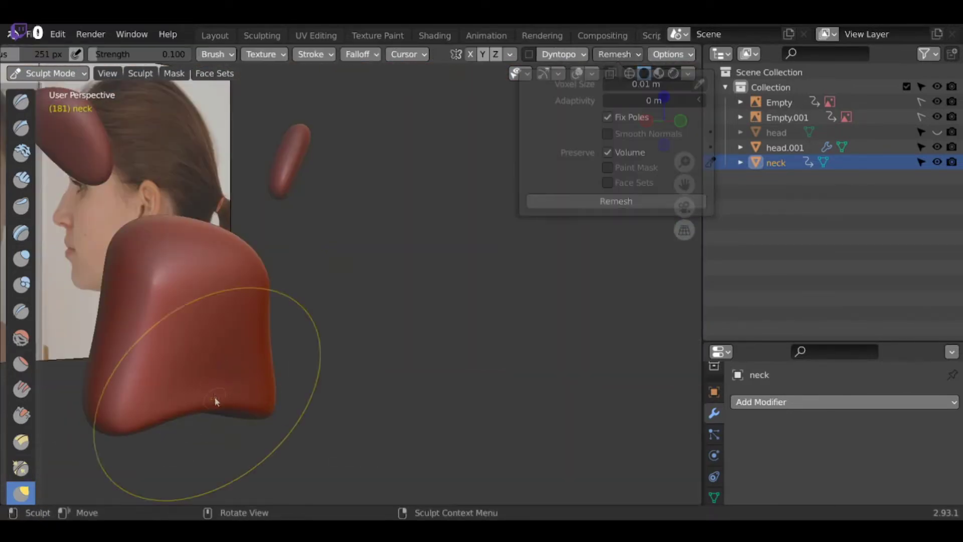
middle_click_drag(215, 376, 301, 326)
key("KP_1")
left_click(710, 147)
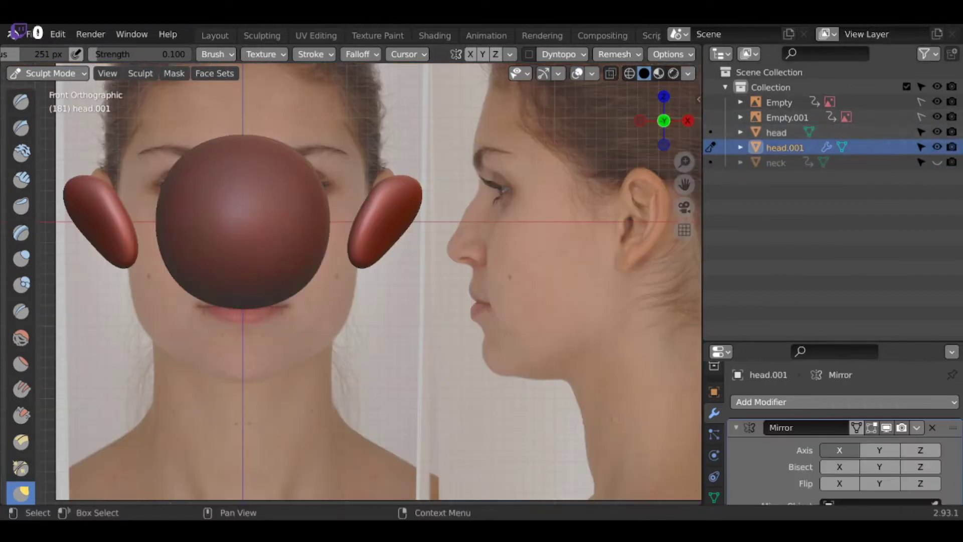
Grab-sculpt the head sphere to fit the side and front photos, pulling its bottom into an egg.
left_click(710, 131)
key("KP_3")
left_click_drag(378, 279, 475, 343)
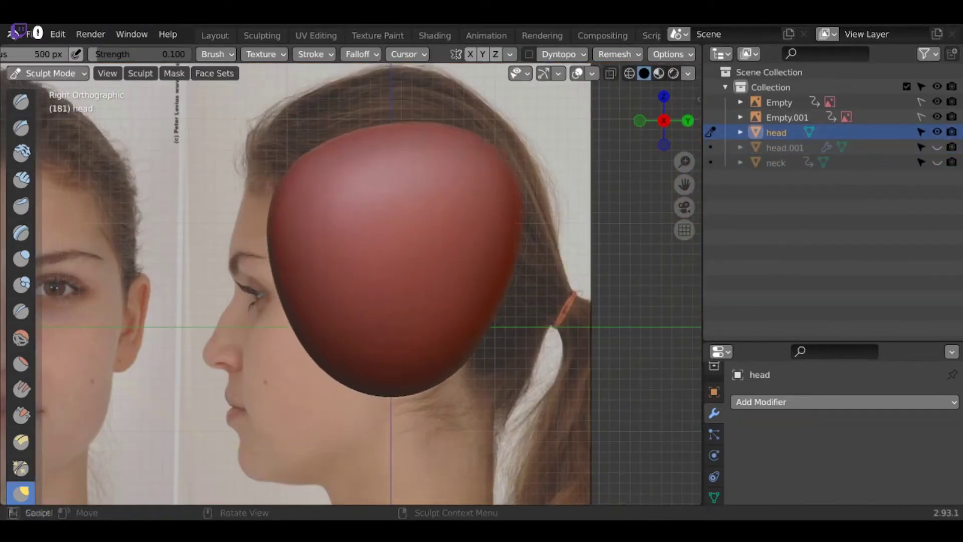
key("KP_1")
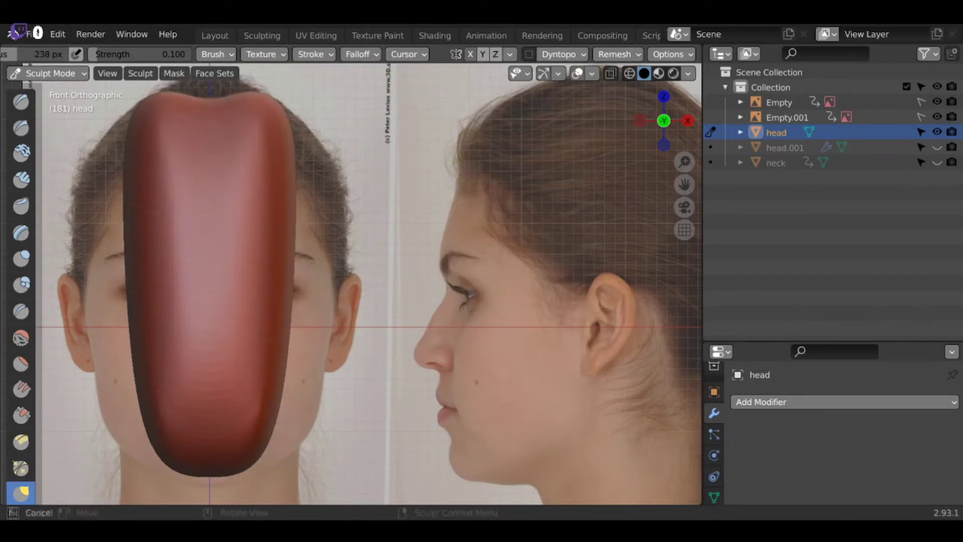
left_click_drag(279, 185, 306, 261)
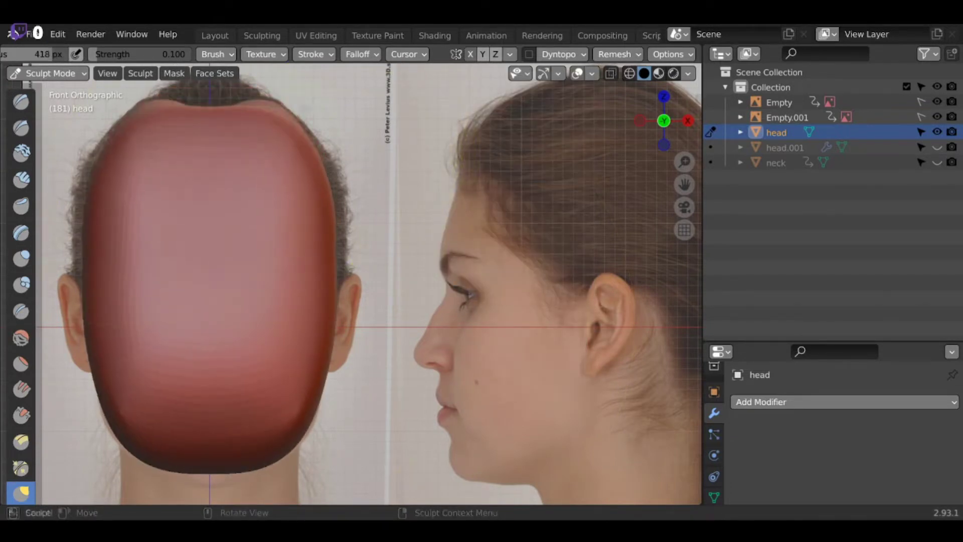
middle_click_drag(306, 261, 667, 141)
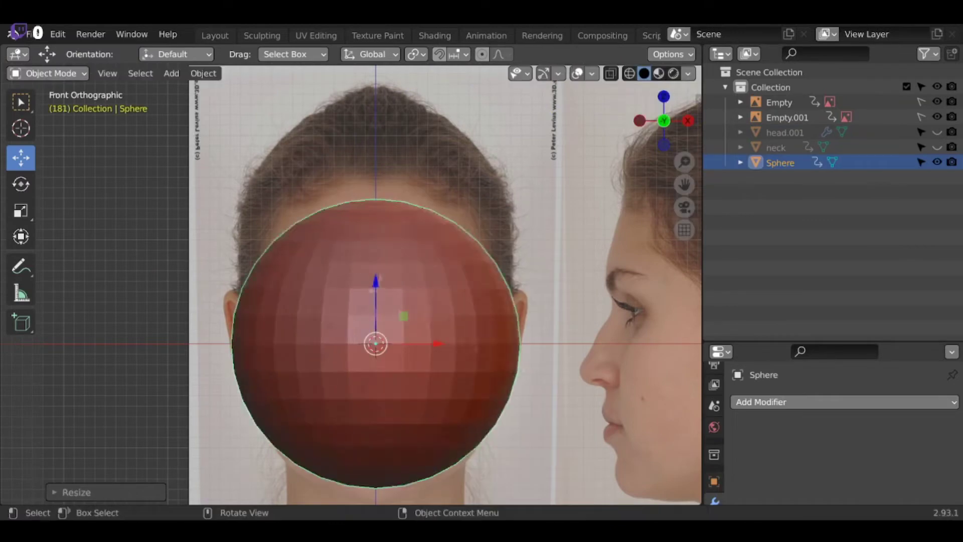
left_click_drag(390, 382, 389, 484)
Fit the egg-shaped head to the side, top and front views, then remesh it.
key("KP_3")
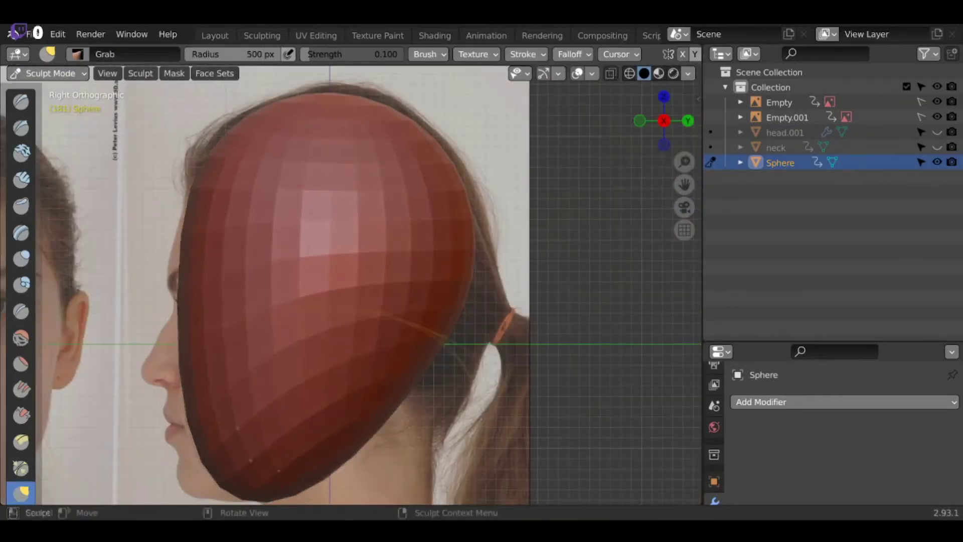
left_click_drag(301, 351, 341, 442)
key("KP_7")
middle_click_drag(351, 251, 451, 226)
key("KP_1")
left_click(617, 54)
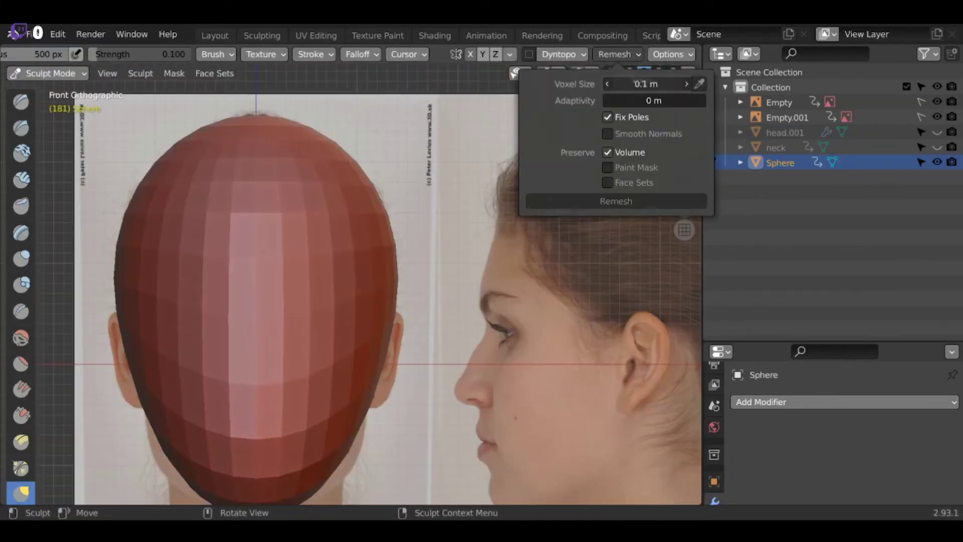
middle_click_drag(351, 301, 451, 281)
Sculpt brow ridges and eye sockets with Clay Strips, checking against the side photo.
key("KP_3")
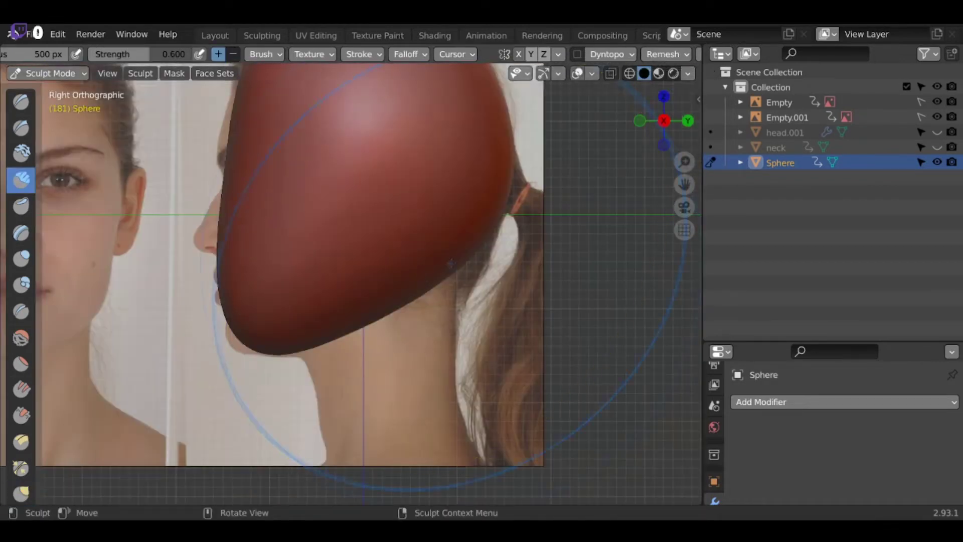
left_click(21, 180)
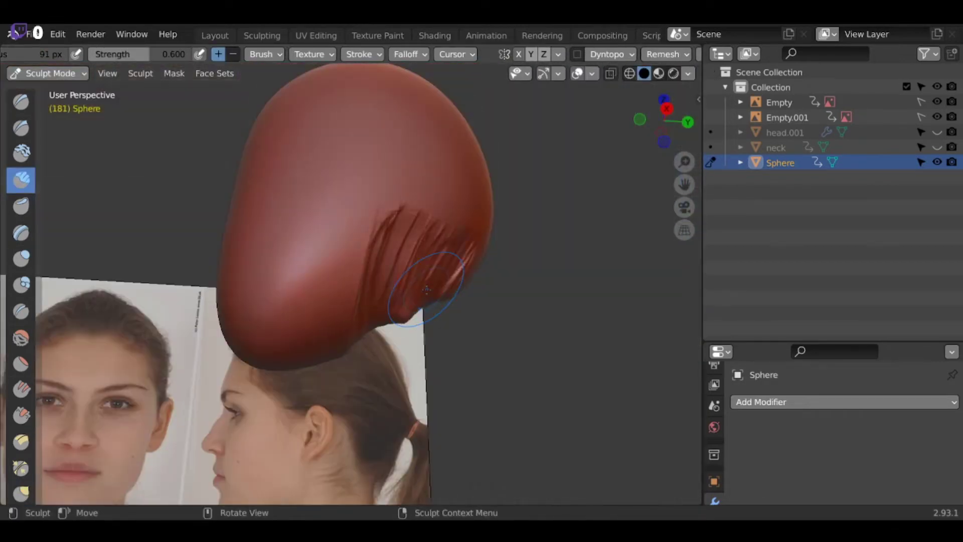
middle_click_drag(381, 441, 409, 457)
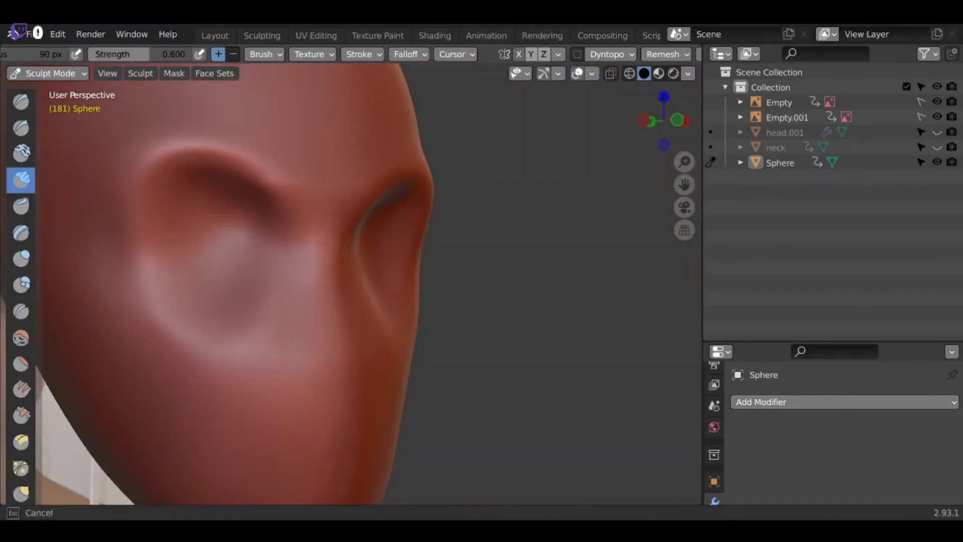
key("KP_3")
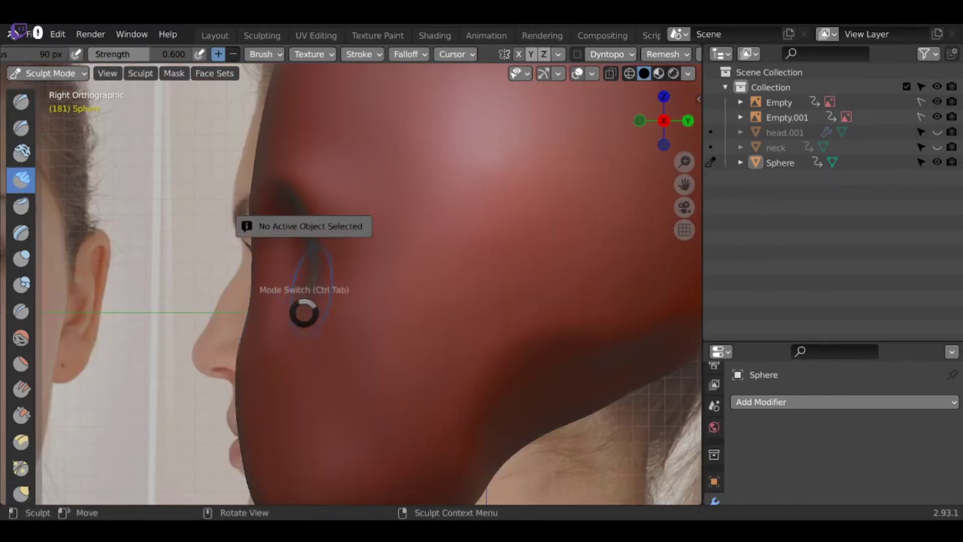